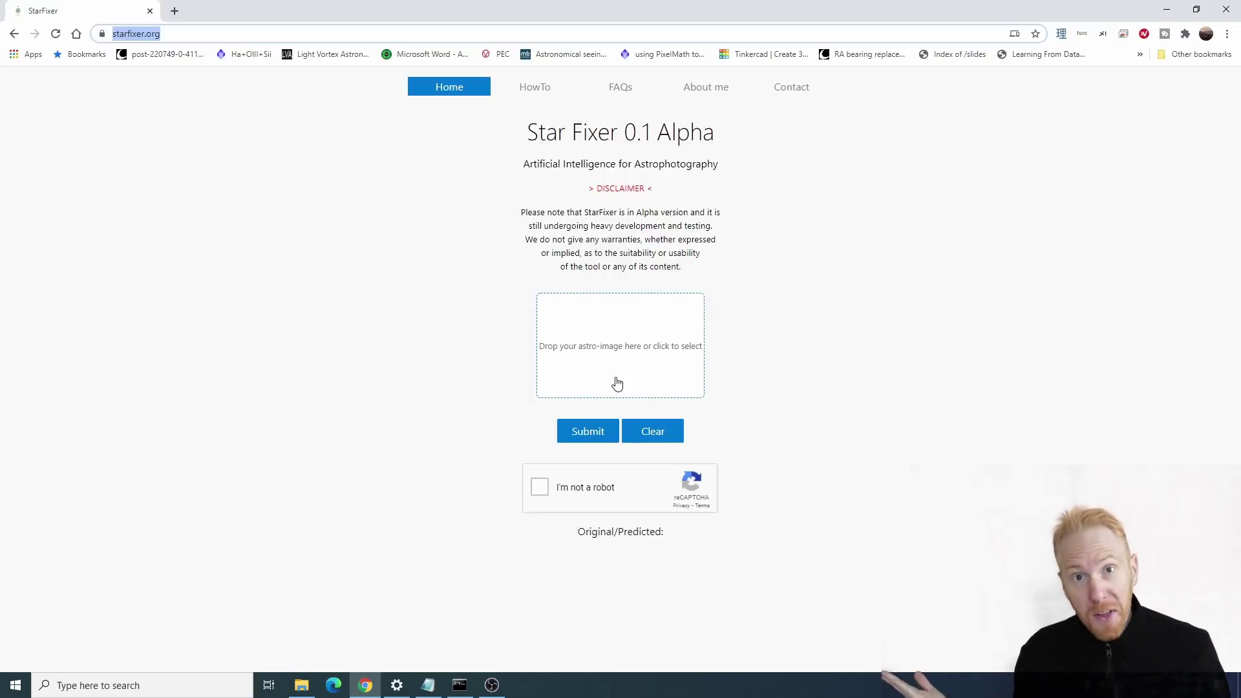
- Open Image57.jpg from the Starfixer folder in Photos and examine the stars around the galaxy up close
left_click(301, 686)
double_click(346, 214)
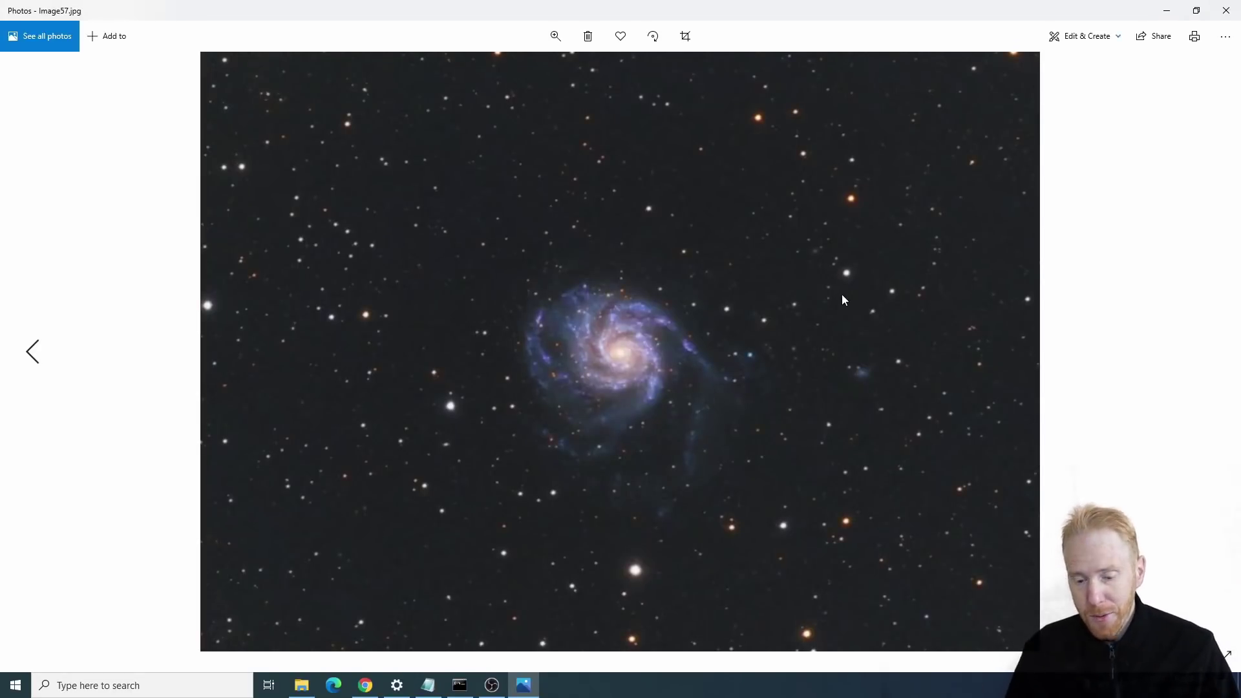
scroll(913, 280, "up", 3)
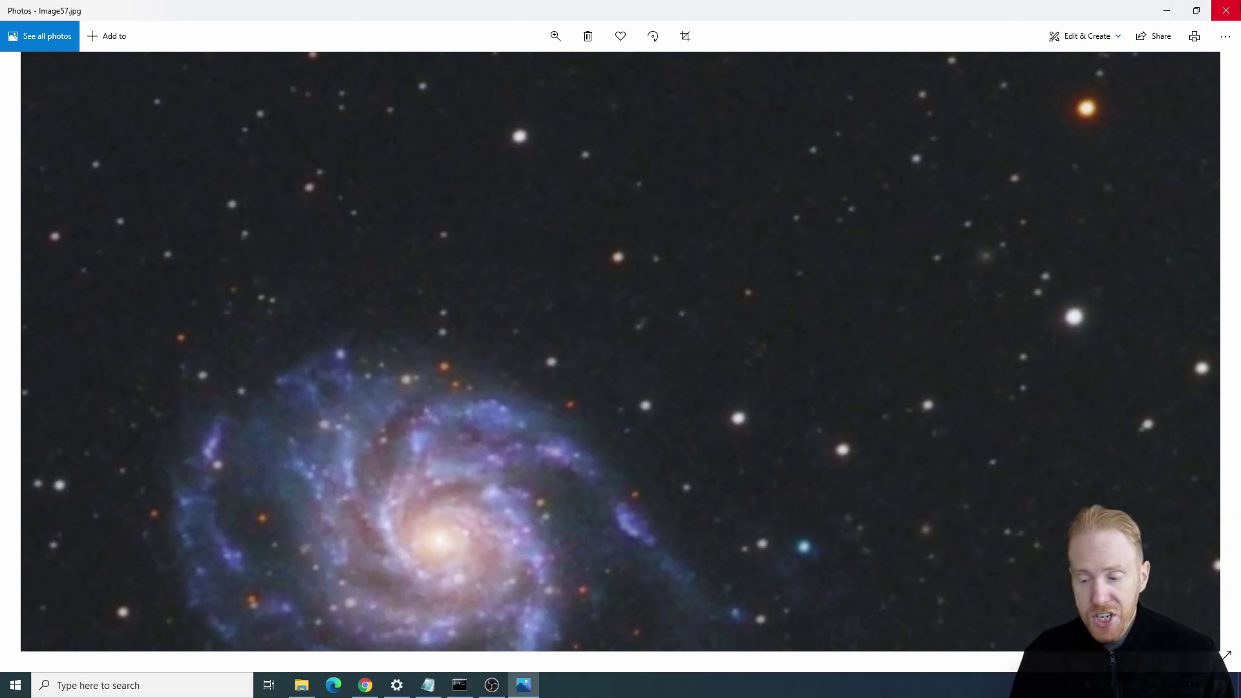
left_click(1227, 10)
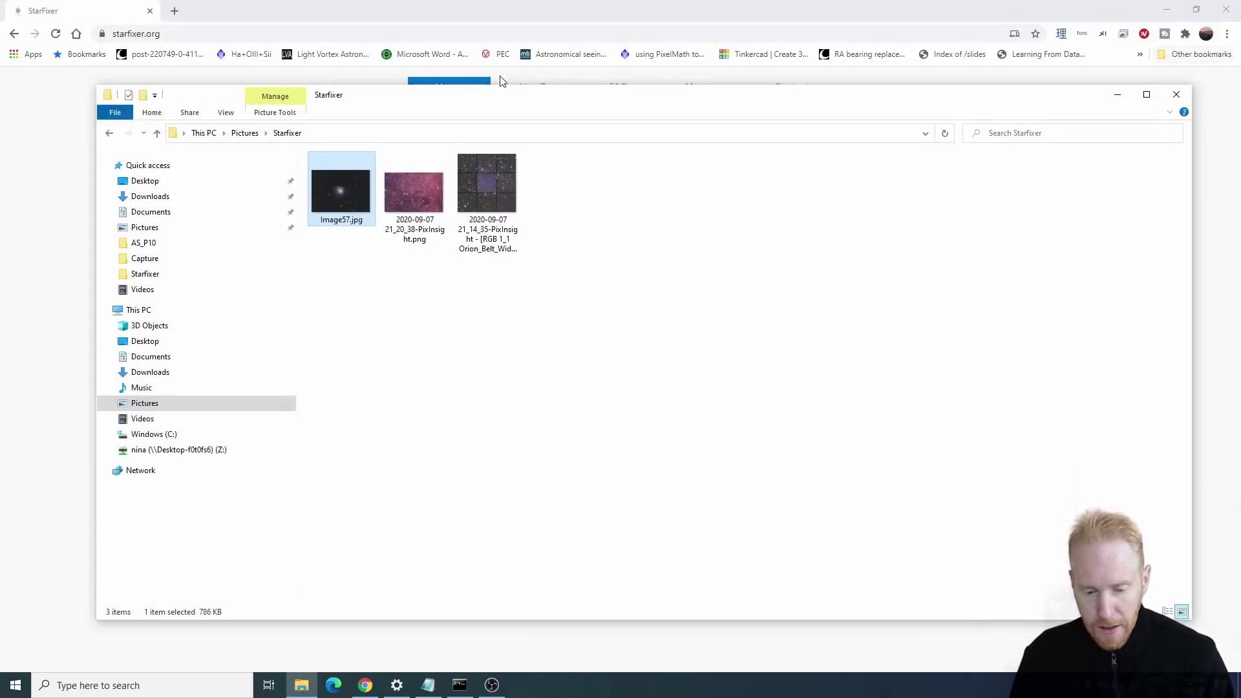
- Load Image57.jpg into StarFixer, pass the robot check, and submit it for star correction two times
left_click_drag(446, 99, 1137, 212)
left_click_drag(1031, 304, 579, 352)
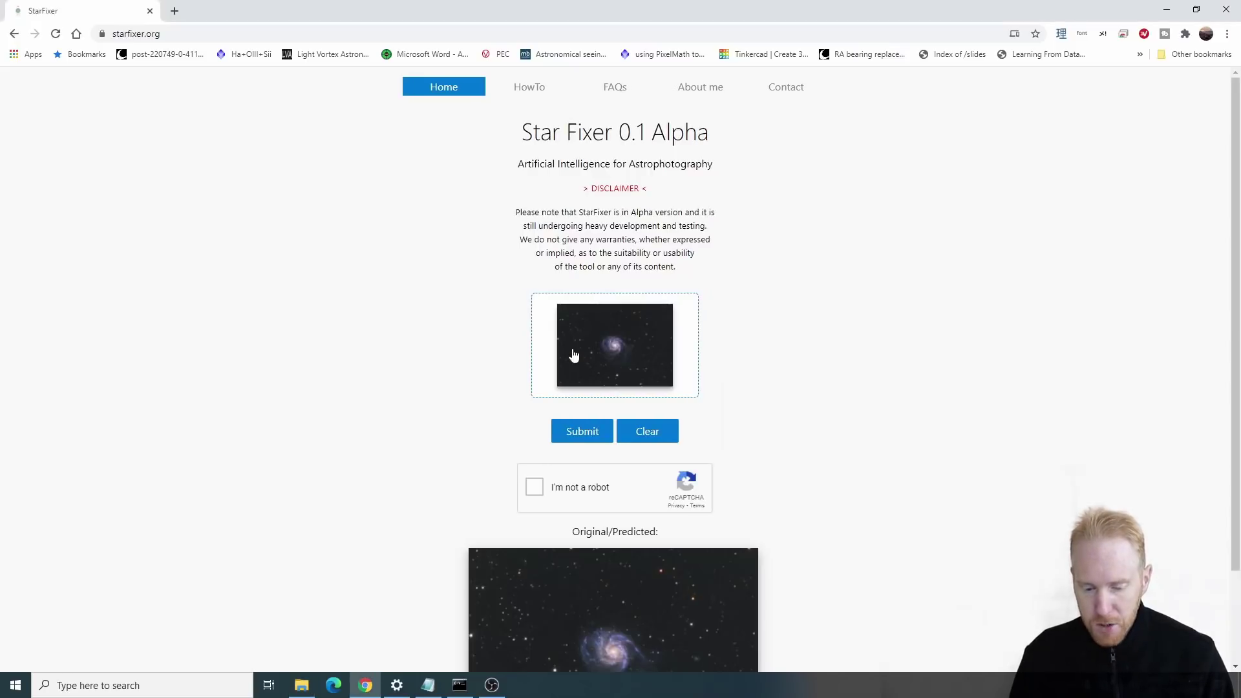
left_click(535, 488)
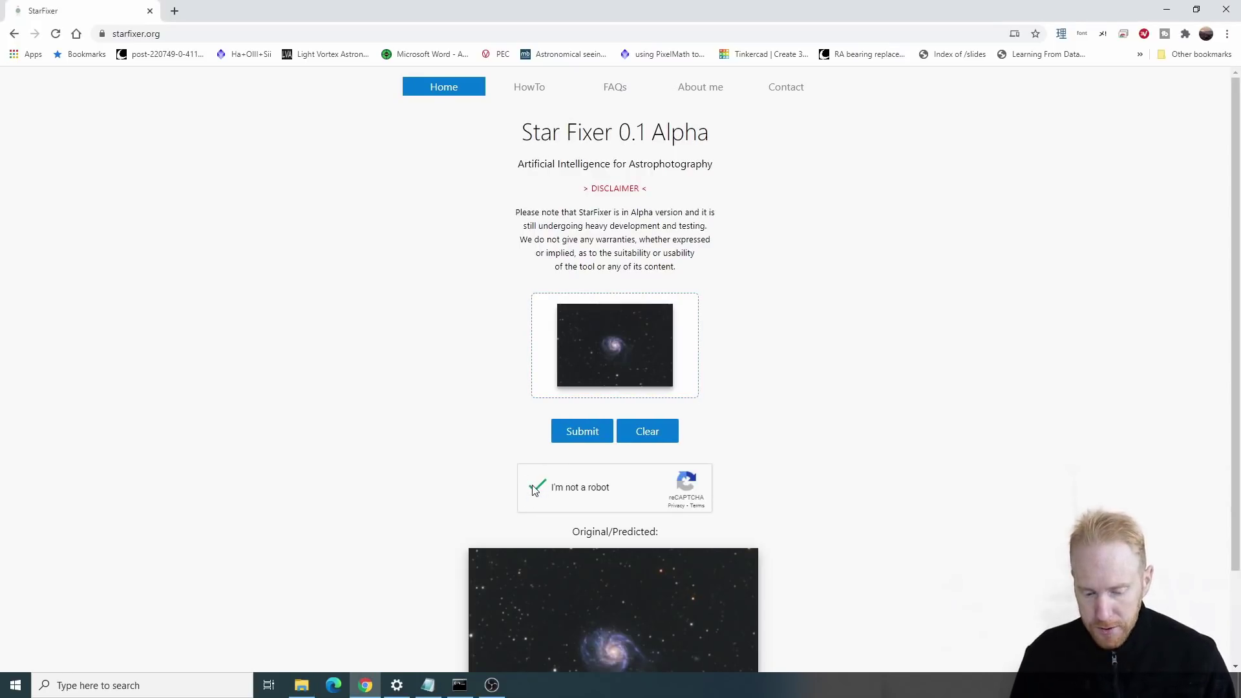
scroll(994, 378, "down", 2)
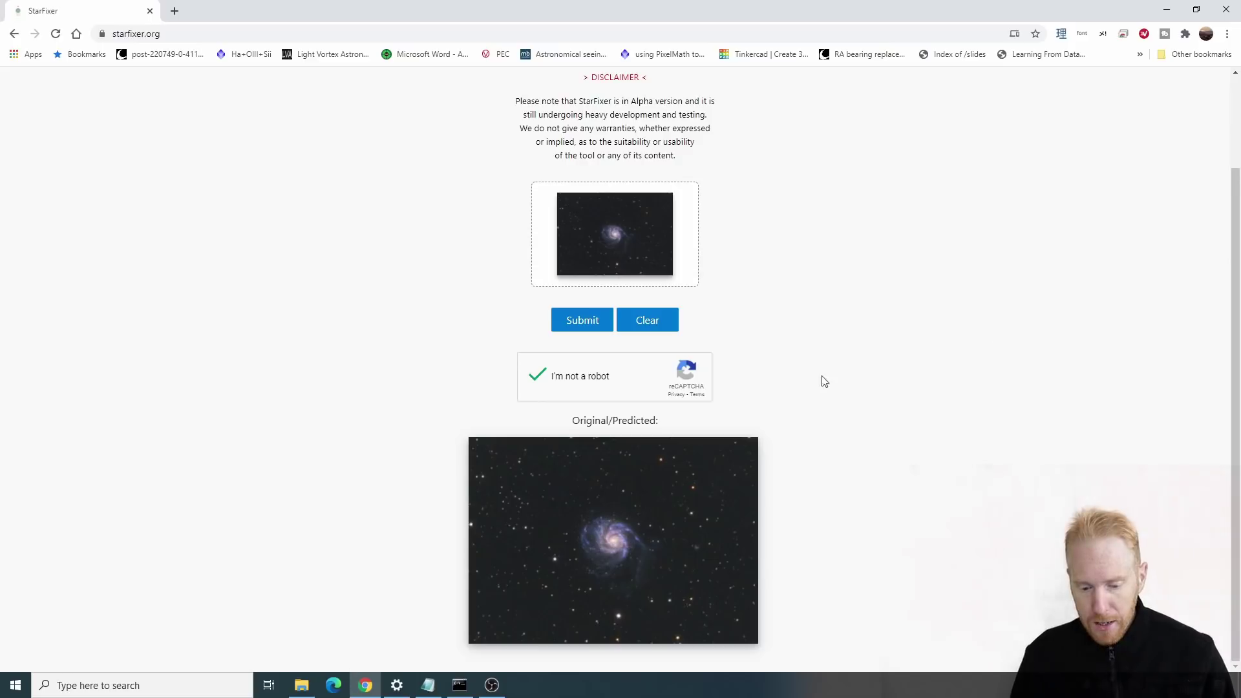
left_click(589, 326)
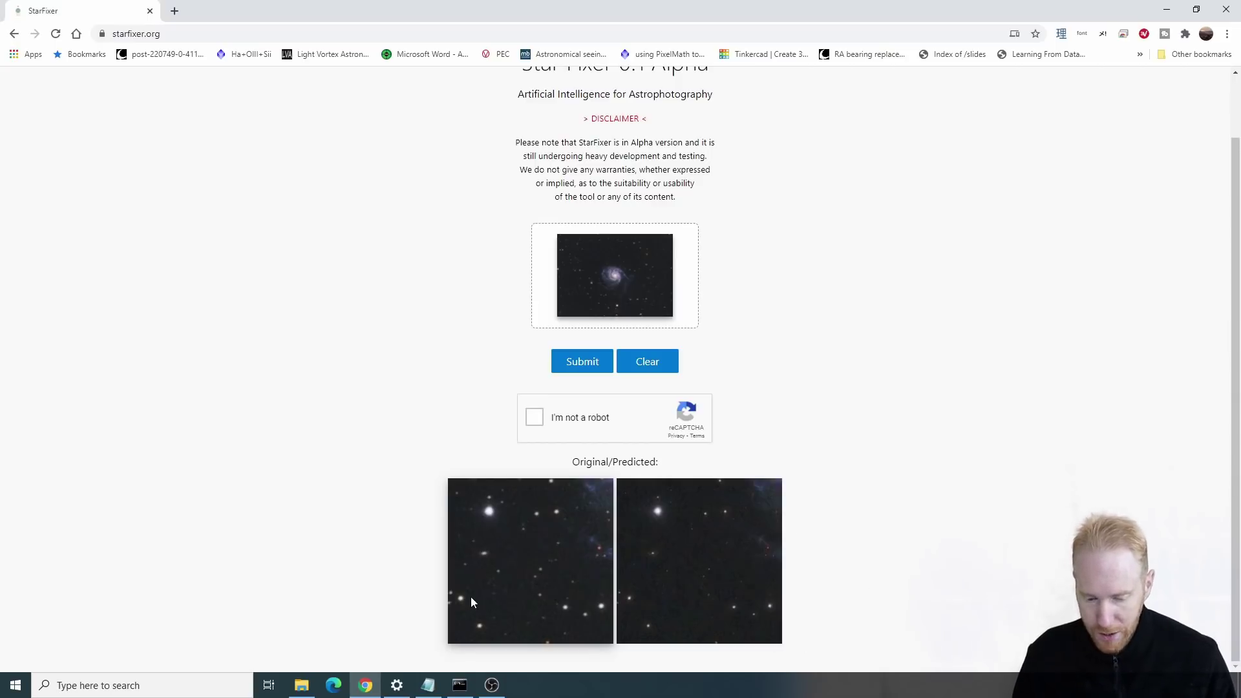
left_click(590, 365)
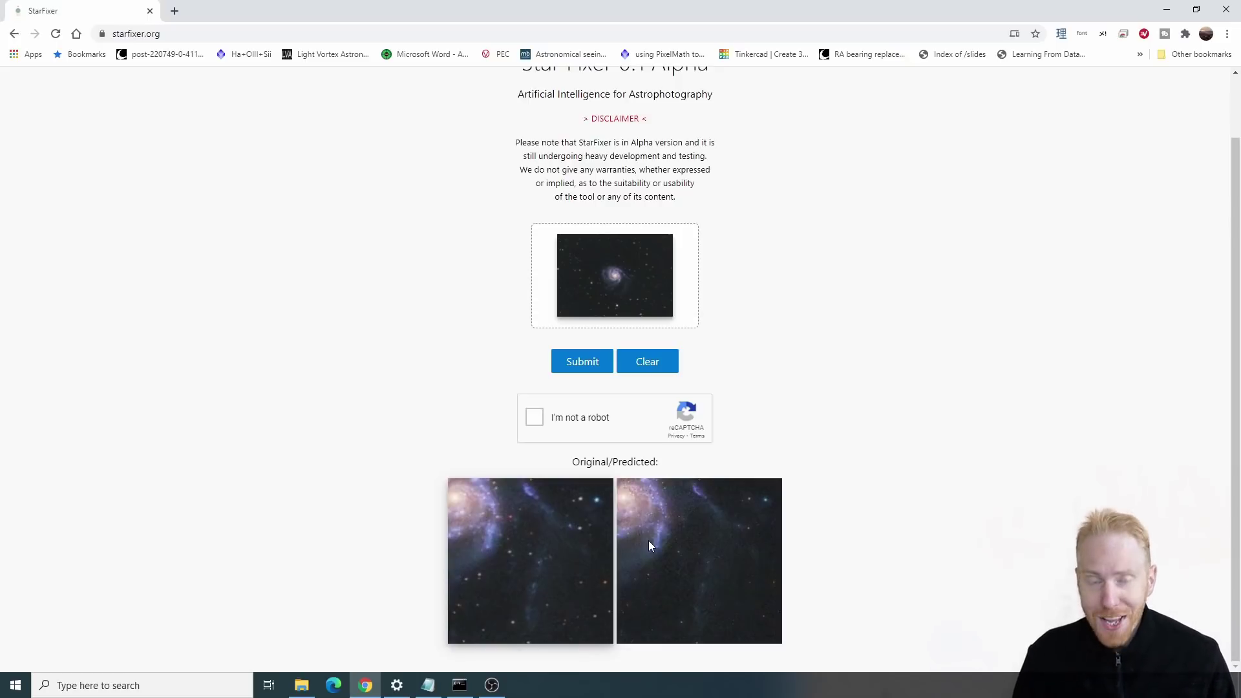
- Clear the loaded galaxy image from StarFixer and examine the Orion_Belt_Widefield mosaic PNG in Photos
left_click(646, 367)
left_click(302, 686)
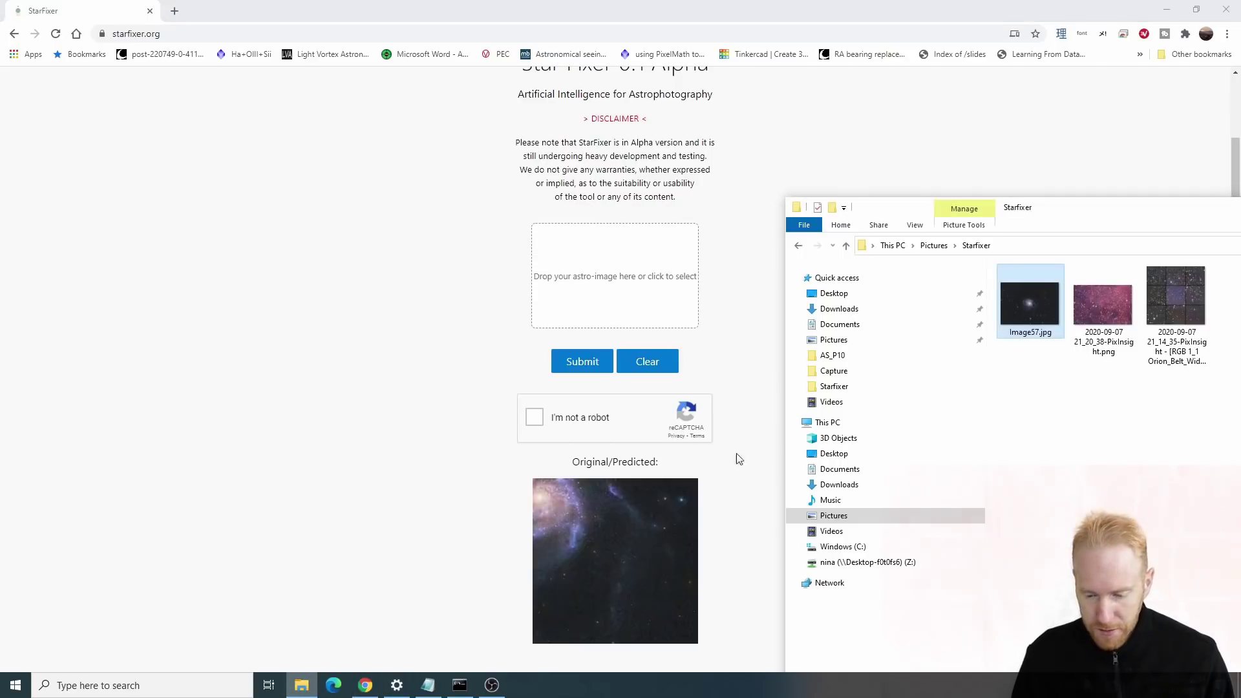
double_click(1168, 309)
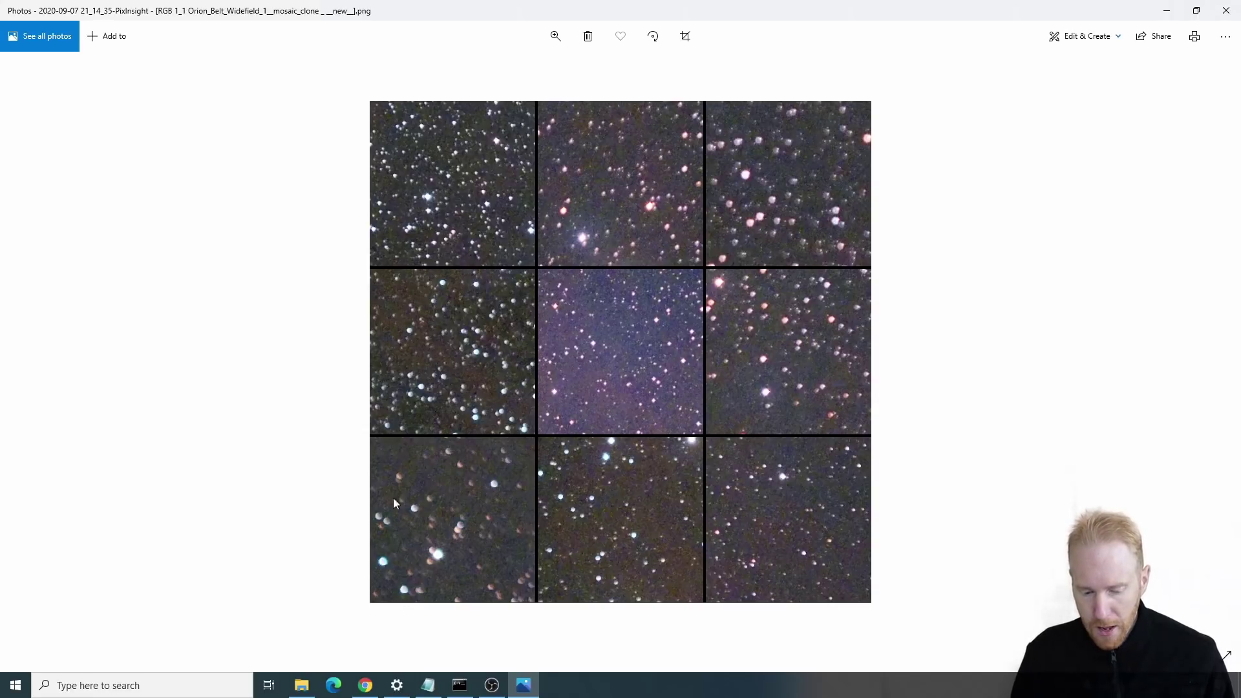
left_click(1226, 10)
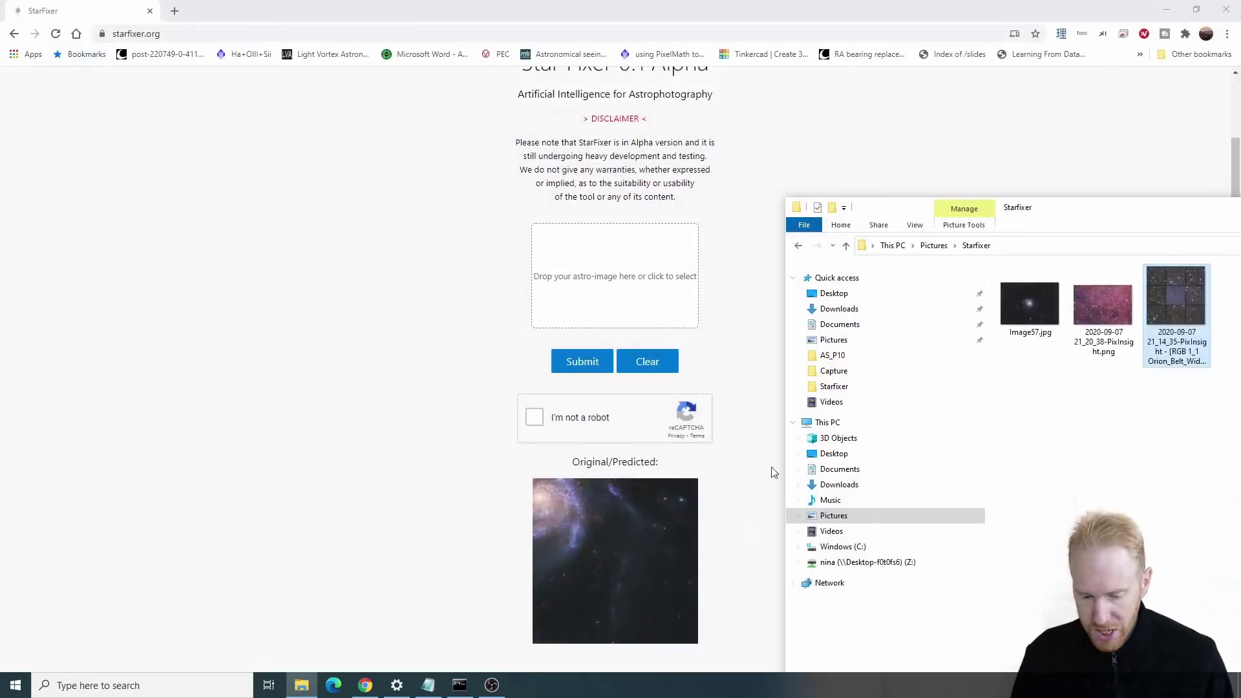
- Load the Orion_Belt_Widefield mosaic PNG into StarFixer, pass the robot check, and submit it for star correction
left_click_drag(1186, 285, 630, 280)
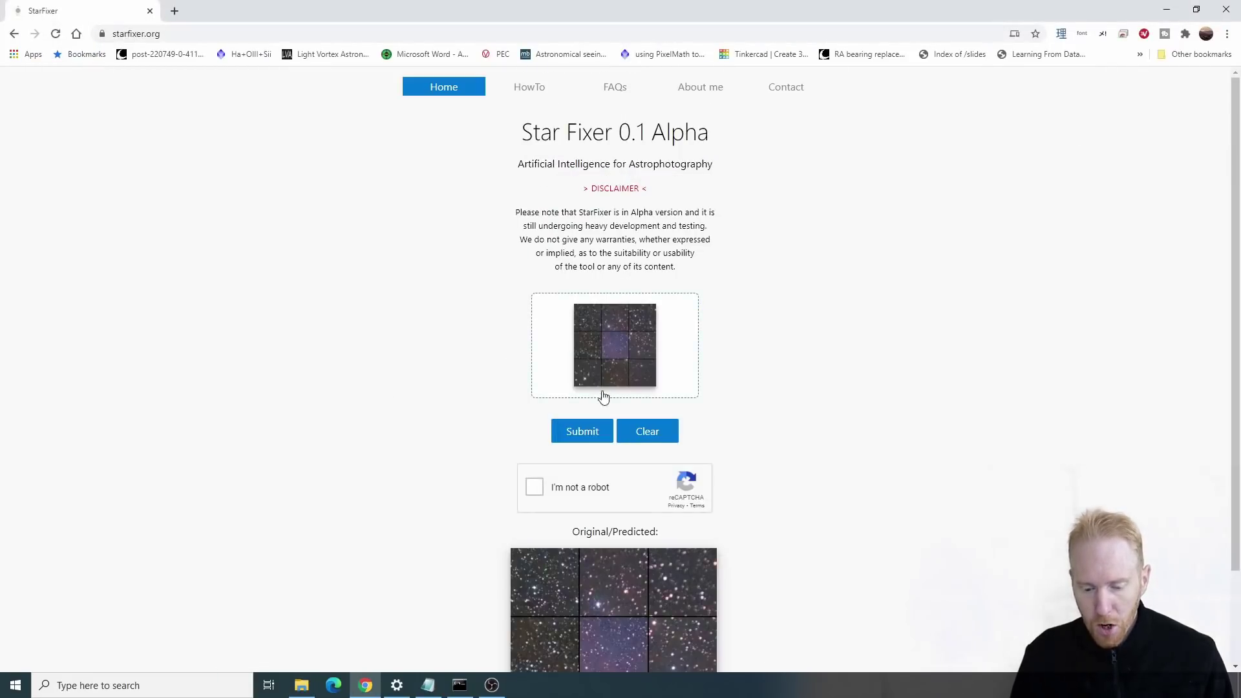
left_click(591, 434)
left_click(534, 487)
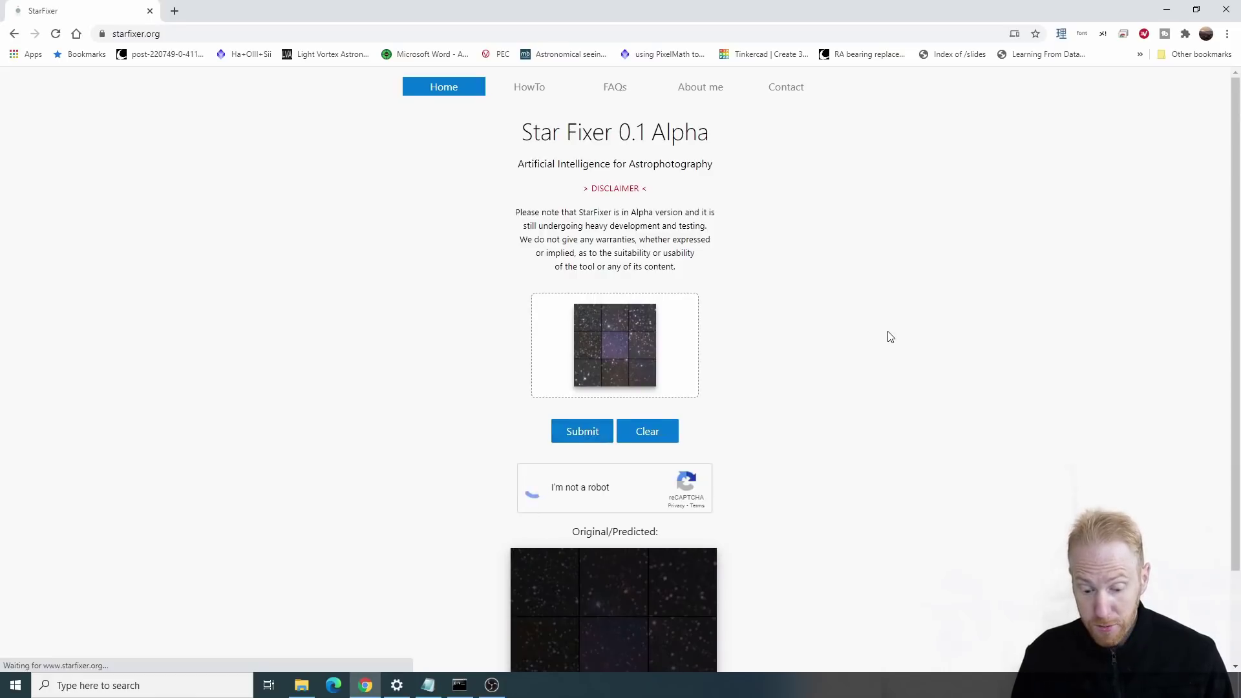
scroll(890, 336, "down", 2)
left_click(582, 348)
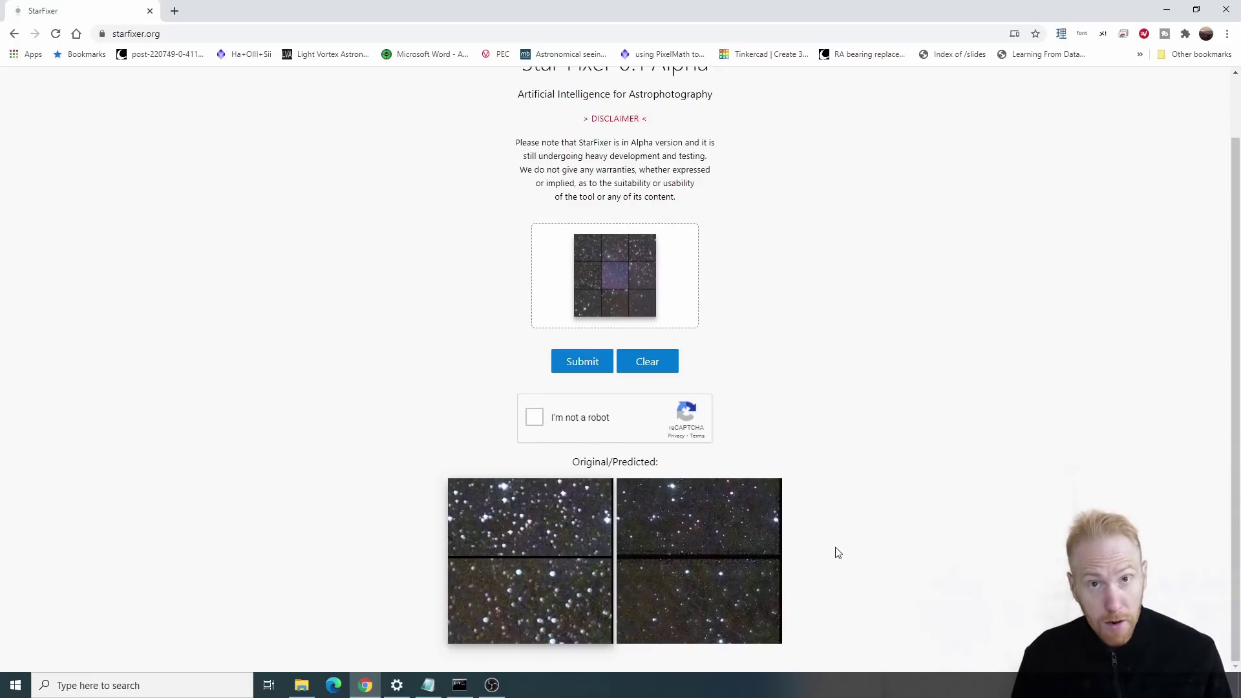
- Reload the Orion_Belt_Widefield mosaic PNG, pass the robot check again, and submit it for another original/predicted comparison
left_click(302, 686)
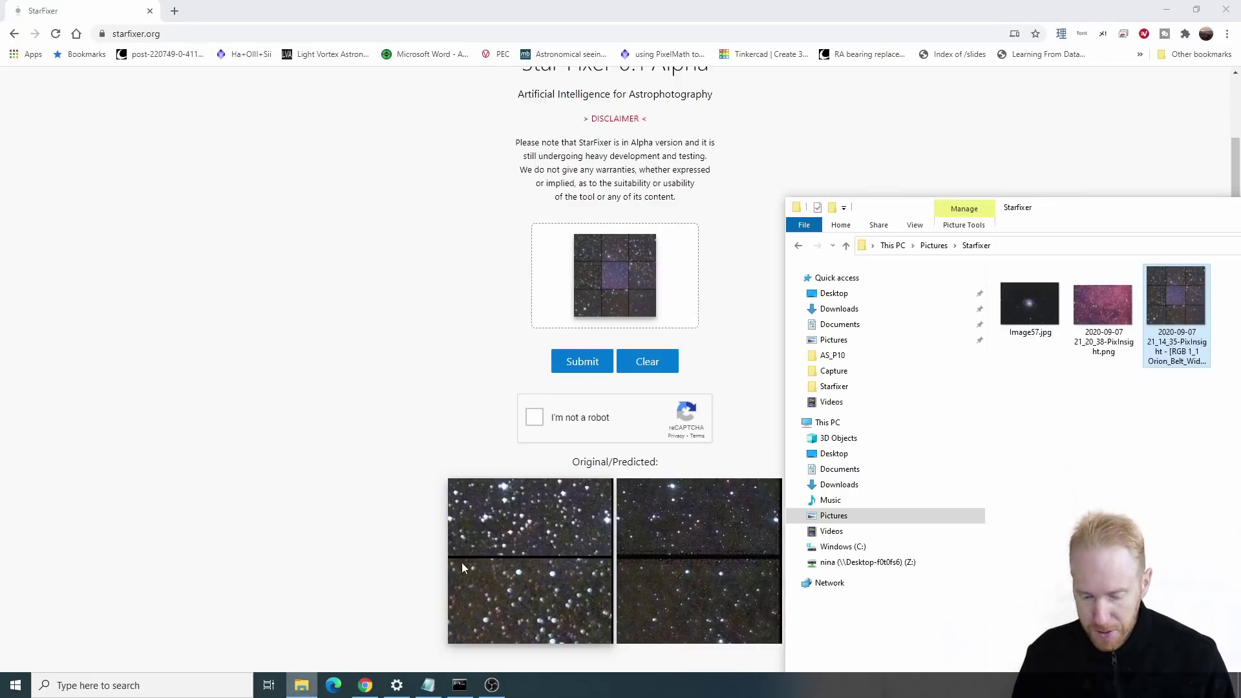
left_click_drag(1185, 323, 632, 292)
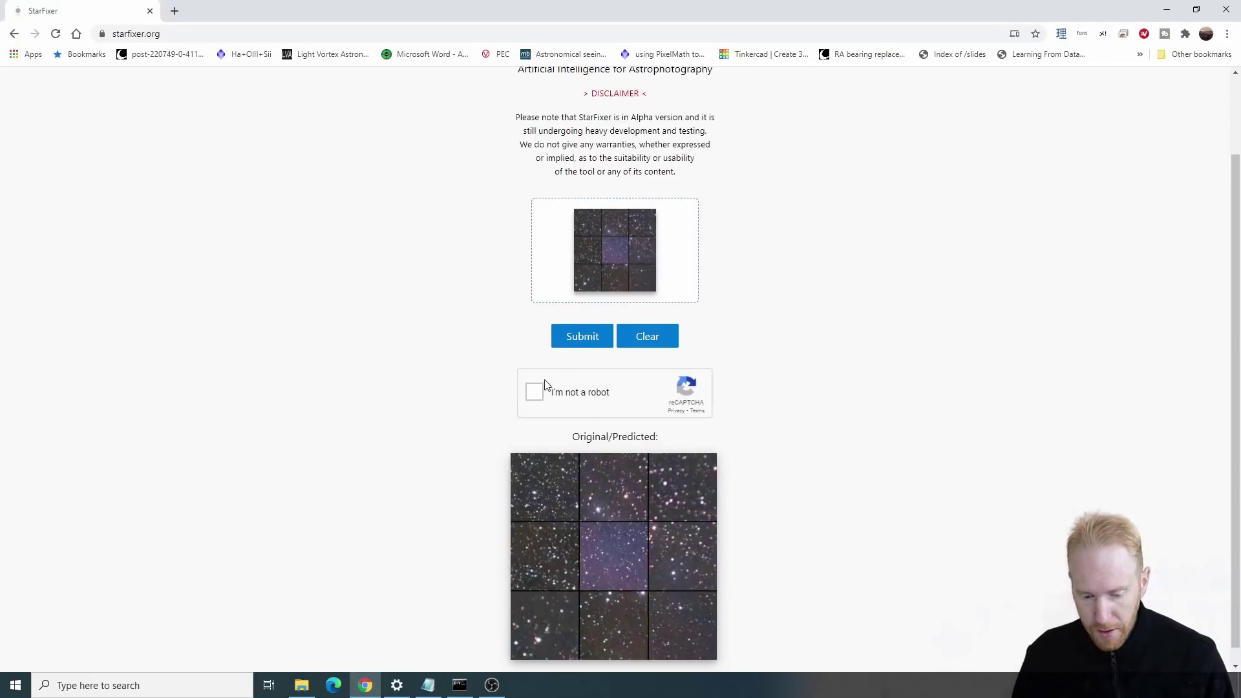
left_click(534, 393)
left_click(580, 336)
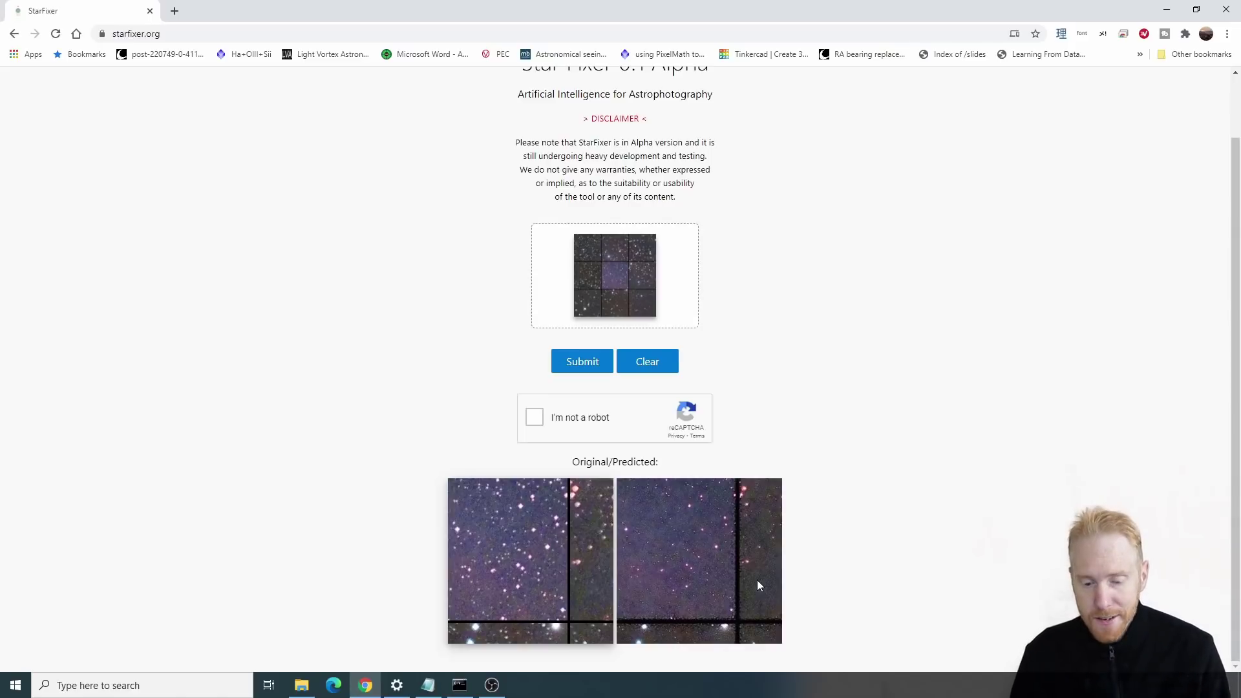
left_click(639, 369)
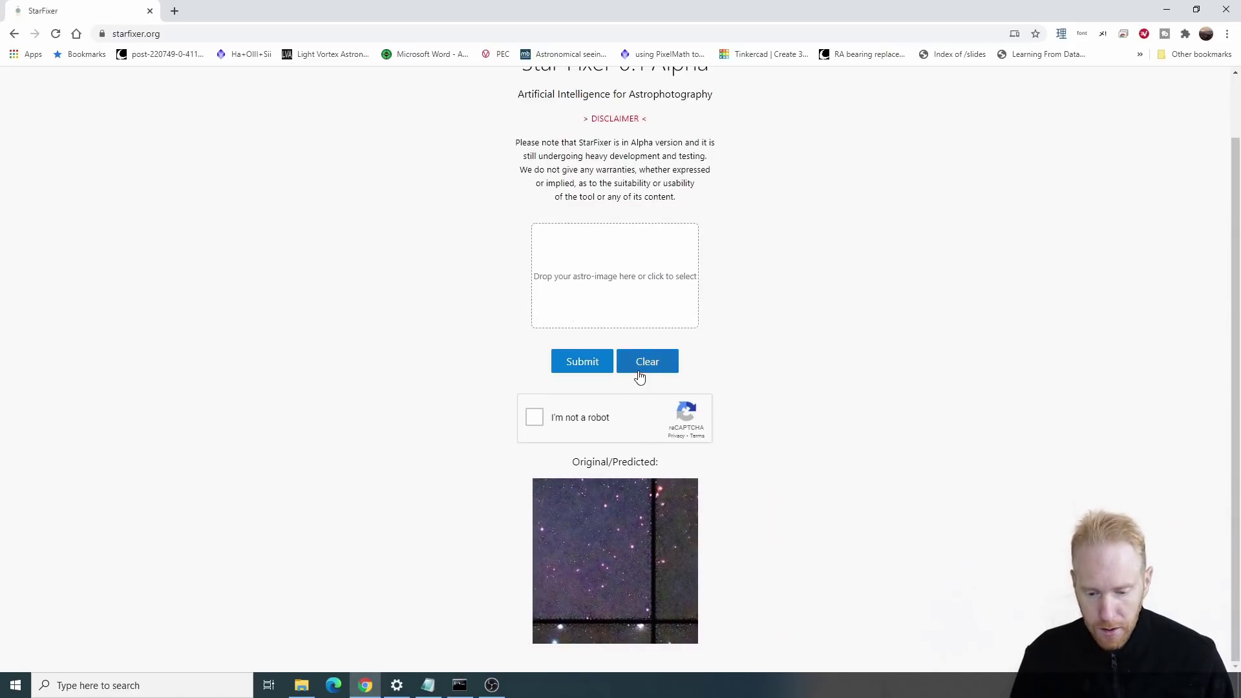
left_click(301, 685)
left_click_drag(1104, 302, 636, 385)
left_click(535, 487)
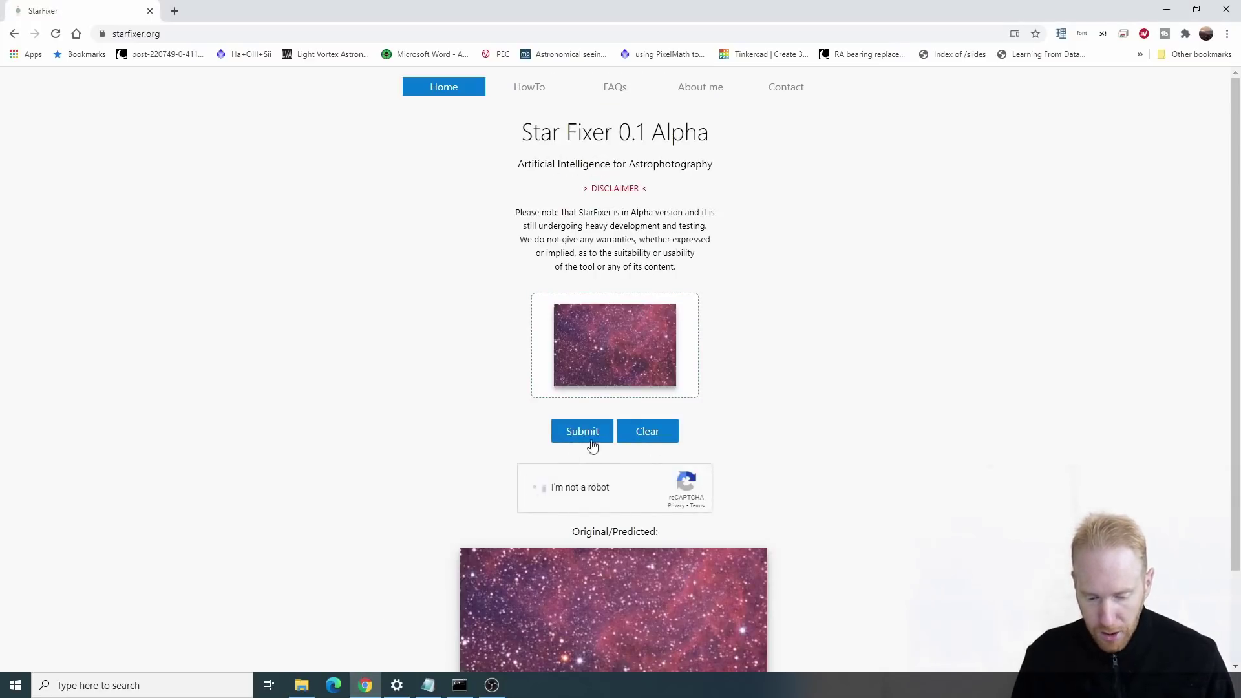
left_click(600, 431)
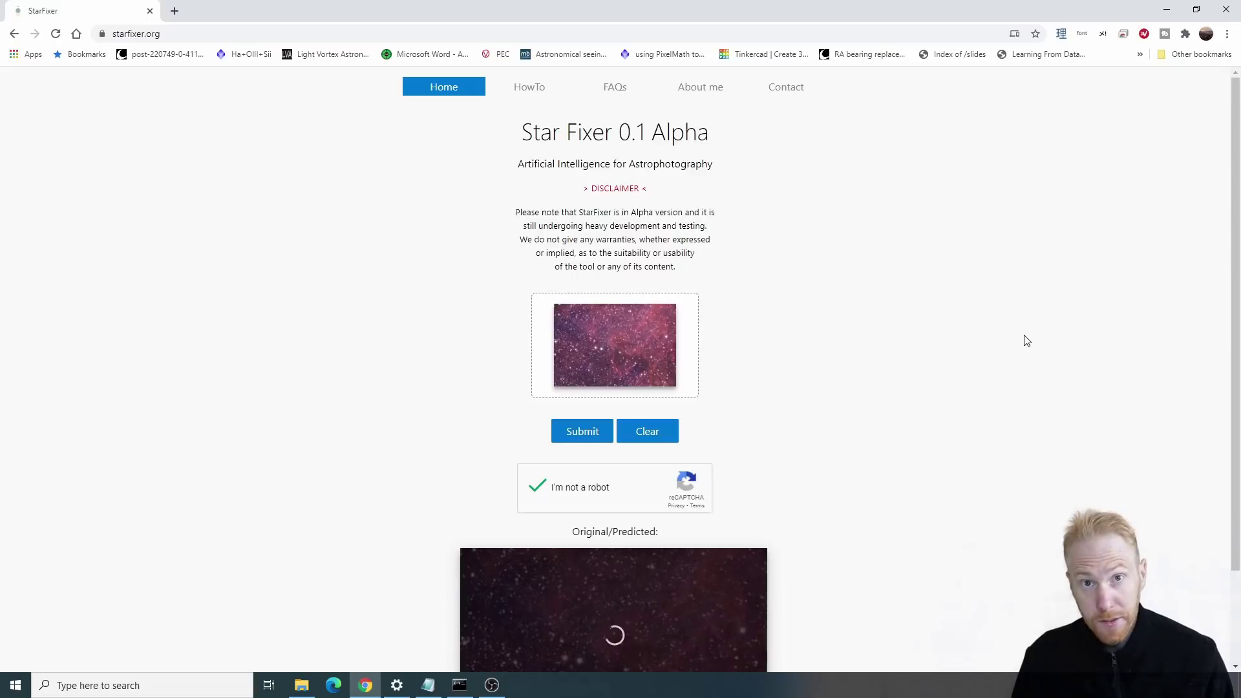
scroll(1027, 340, "down", 1)
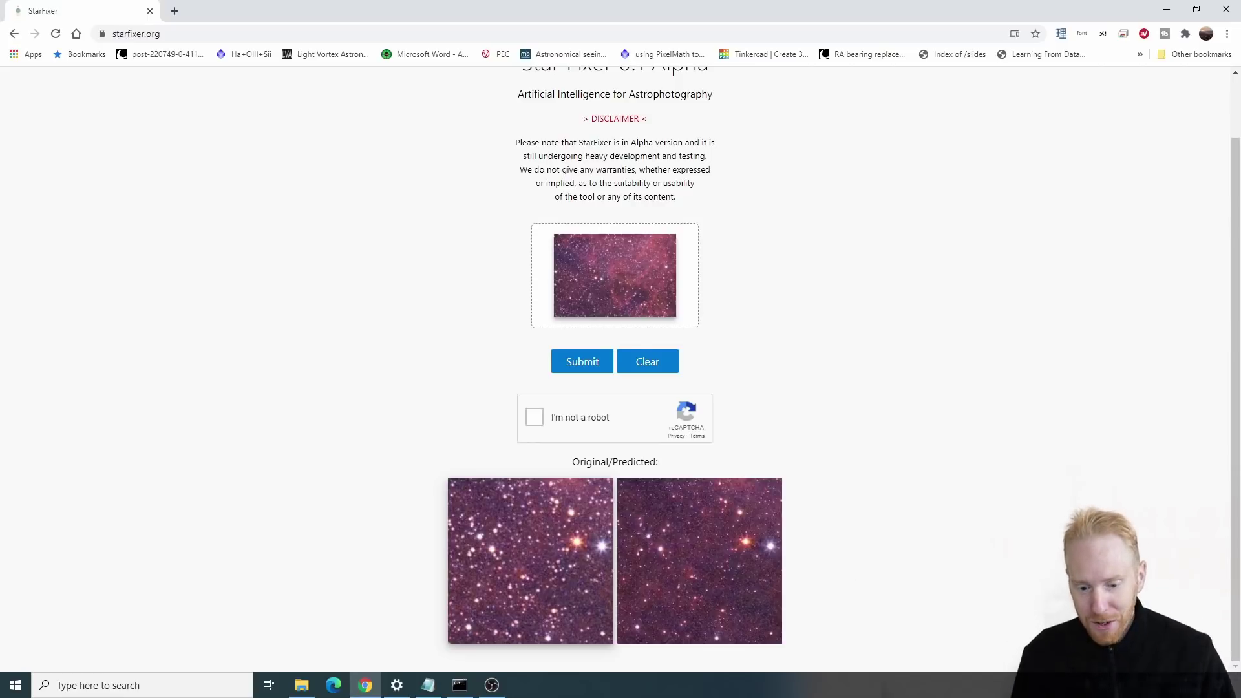
- Review StarFixer's FAQs page and its HowTo page down to the sample original/predicted comparison
scroll(713, 607, "up", 2)
left_click(615, 92)
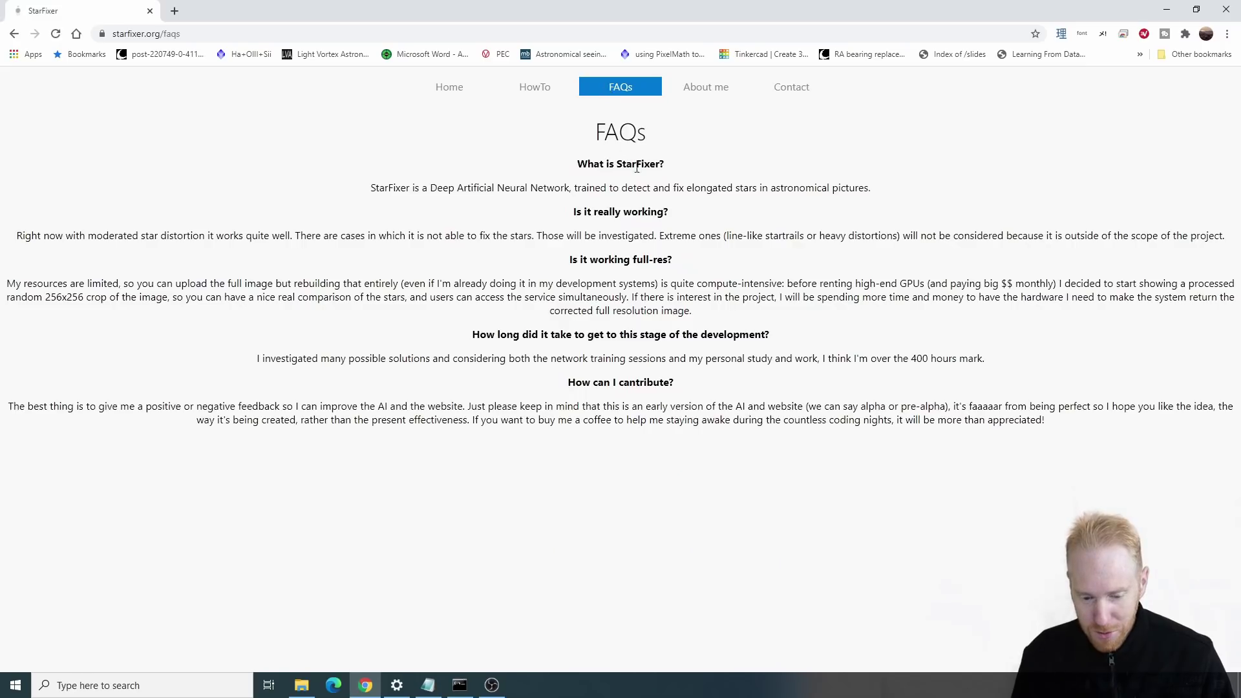
left_click(536, 99)
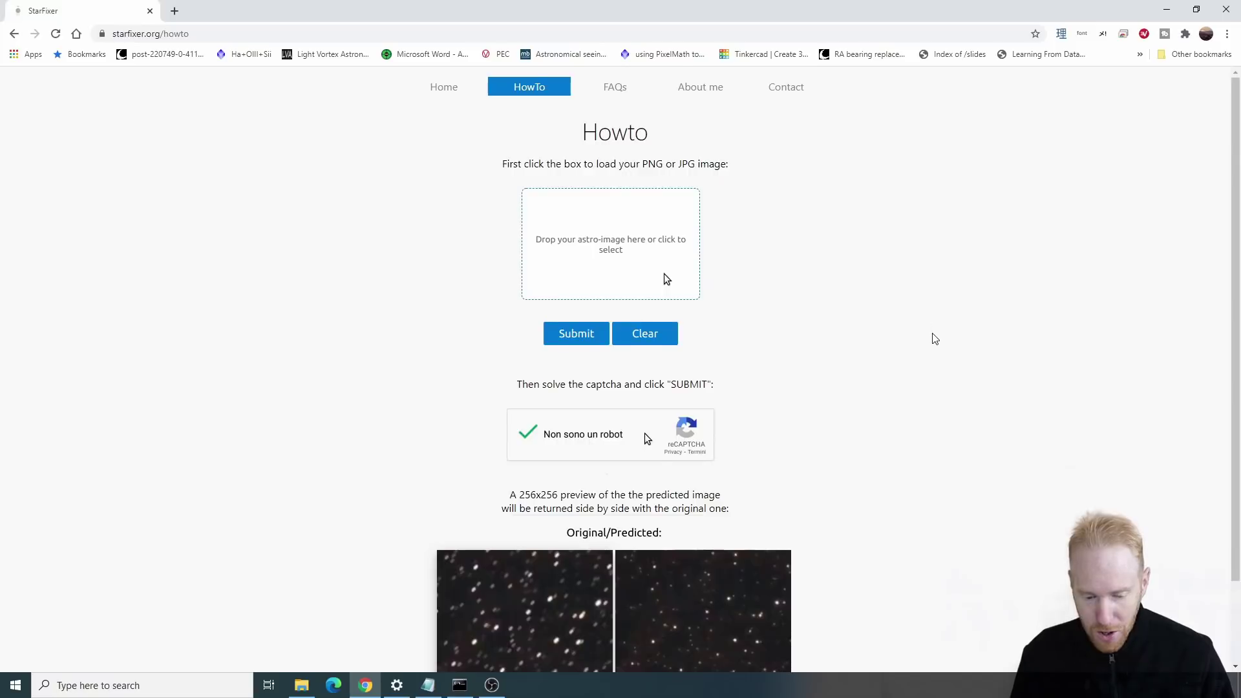
scroll(932, 338, "down", 2)
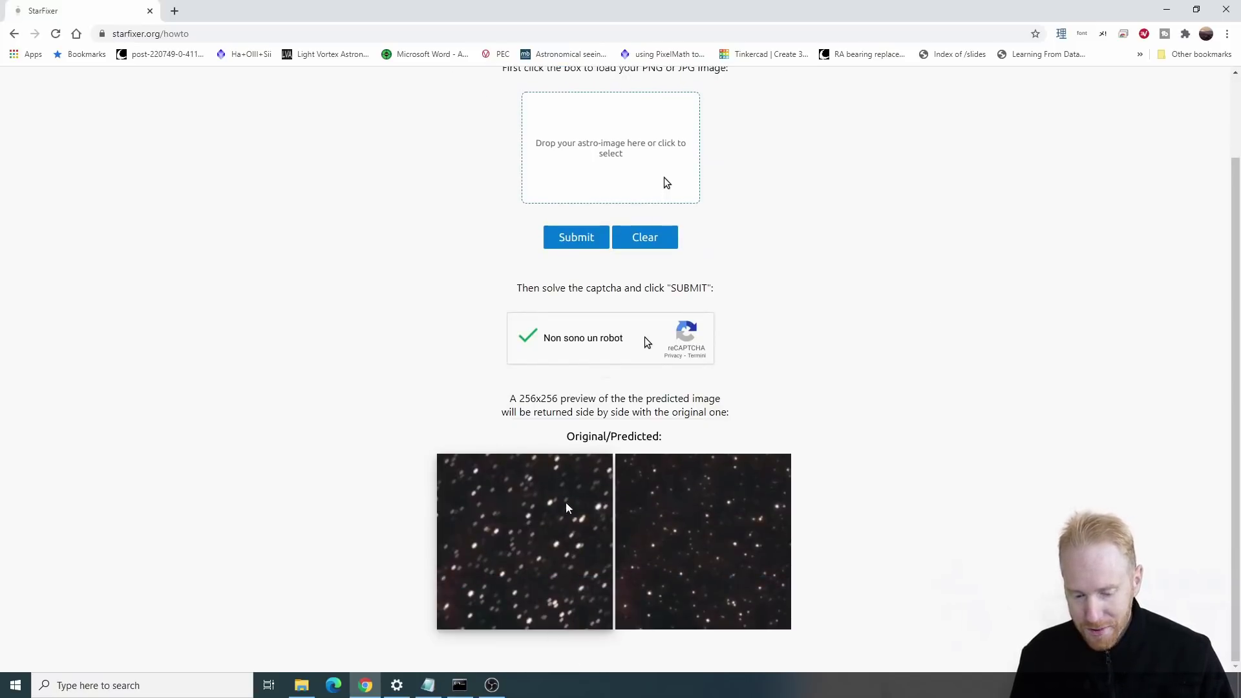